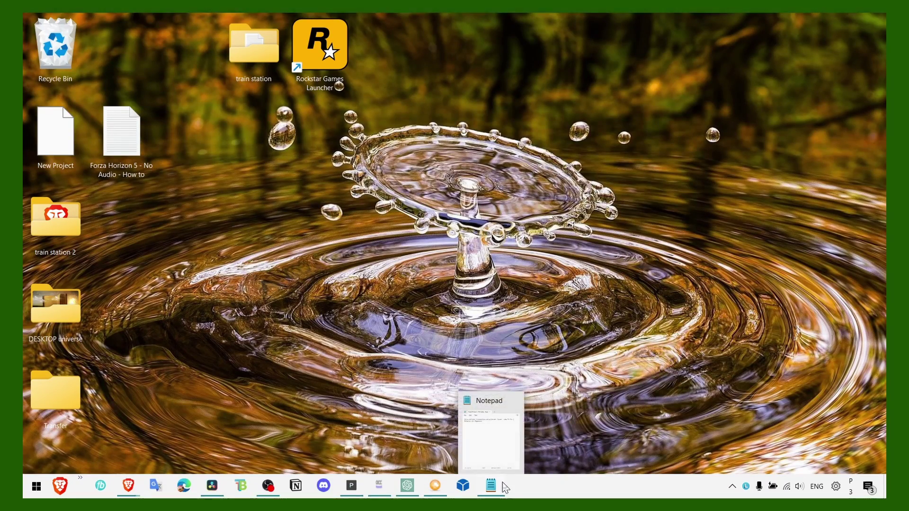
Open the Notepad notes titled 'Forza Horizon 4 connection error/Server Issues - How To Fix'
{"action": "left_click", "coordinate": [504, 486]}
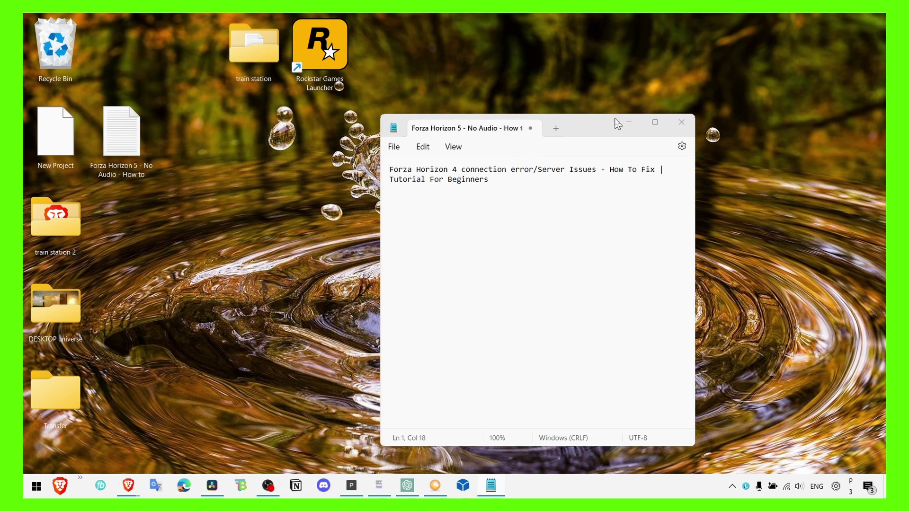
Minimize Notepad and launch Device Manager by searching 'devi'
{"action": "left_click", "coordinate": [642, 123]}
{"action": "key", "text": "super+s"}
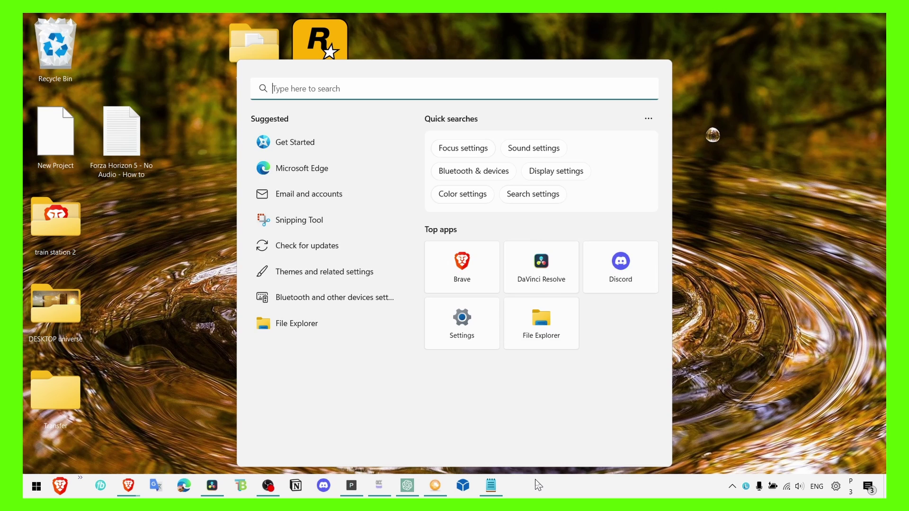
{"action": "type", "text": "devi"}
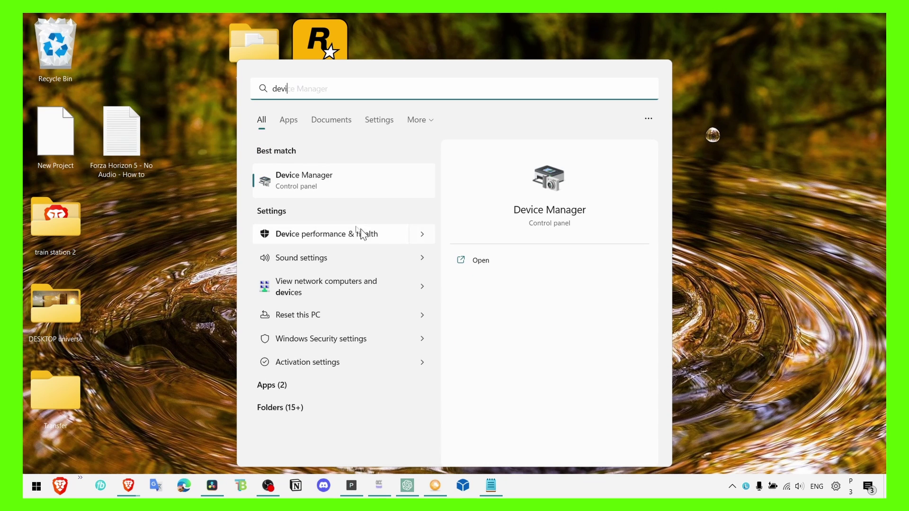
{"action": "left_click", "coordinate": [311, 183]}
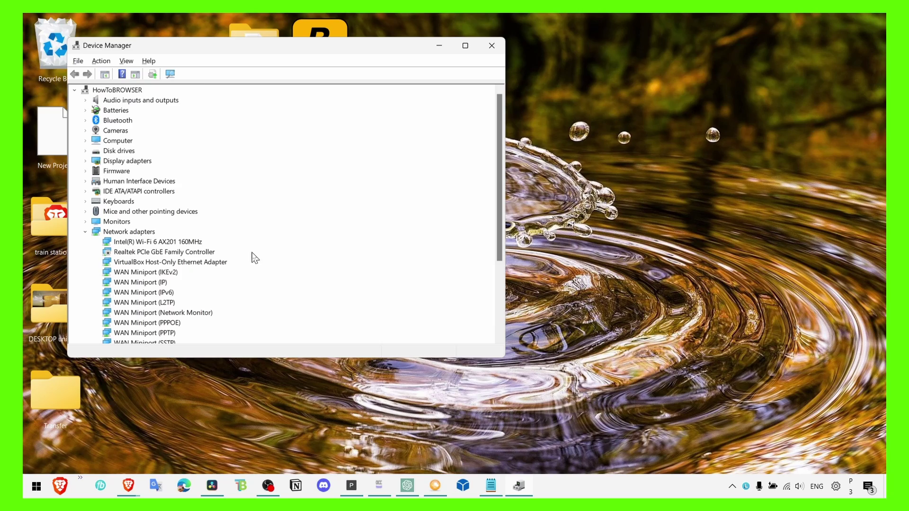
Move Device Manager right and select the Intel Wi-Fi 6 AX201 160MHz adapter under Network adapters
{"action": "left_click_drag", "start_coordinate": [234, 52], "coordinate": [486, 51]}
{"action": "left_click", "coordinate": [271, 229]}
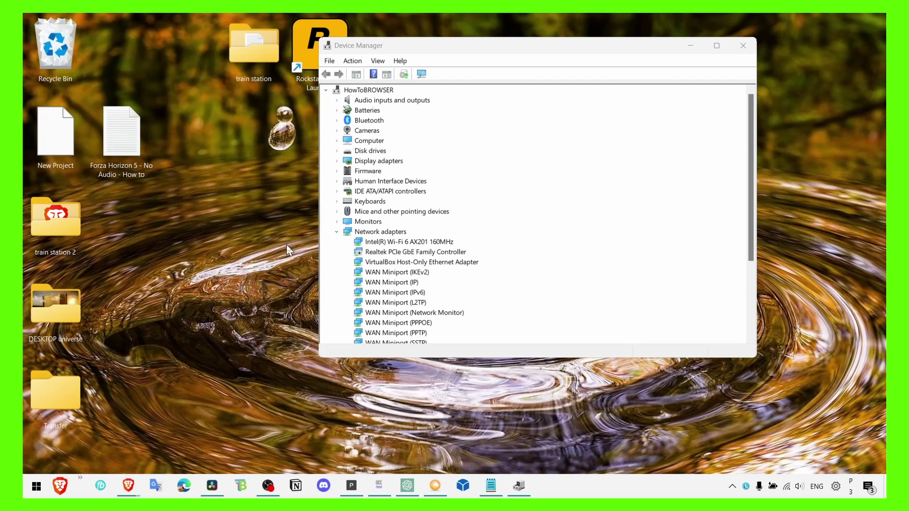
{"action": "left_click", "coordinate": [478, 418]}
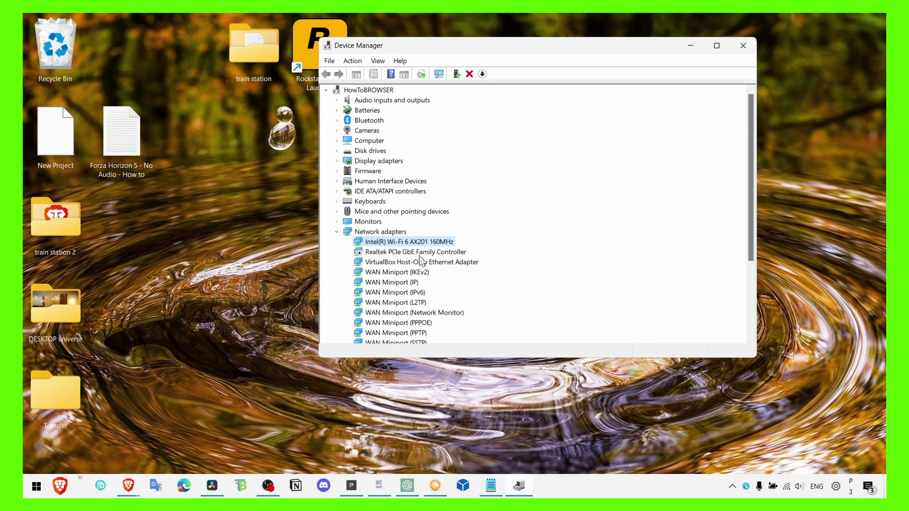
{"action": "right_click", "coordinate": [411, 244]}
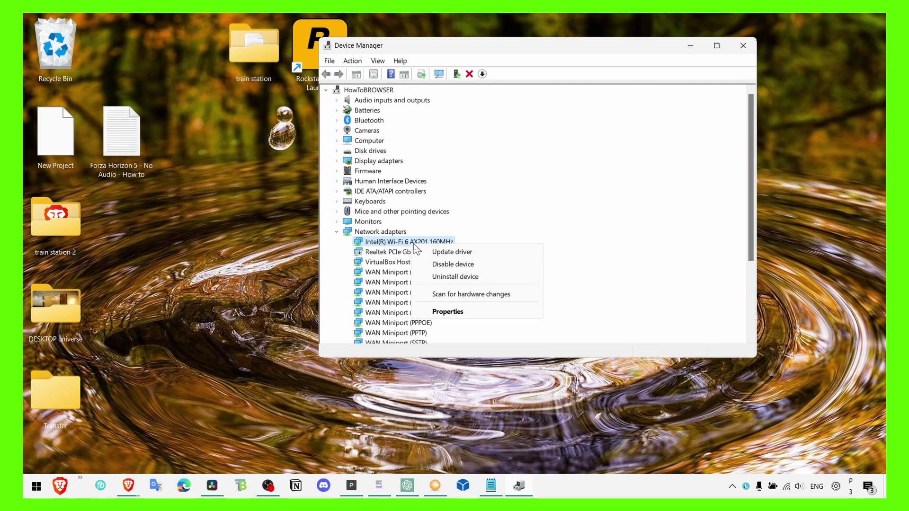
{"action": "left_click", "coordinate": [452, 251]}
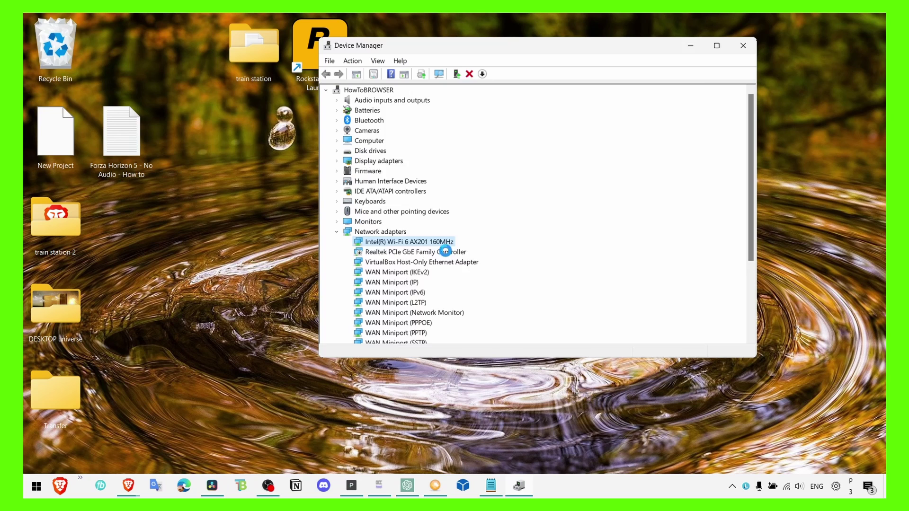
{"action": "left_click", "coordinate": [458, 236]}
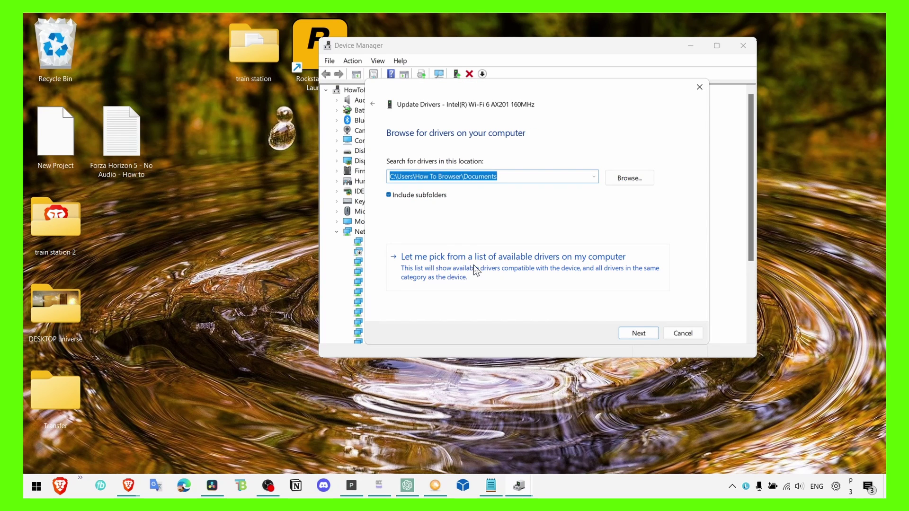
{"action": "left_click", "coordinate": [476, 269]}
{"action": "left_click", "coordinate": [467, 242]}
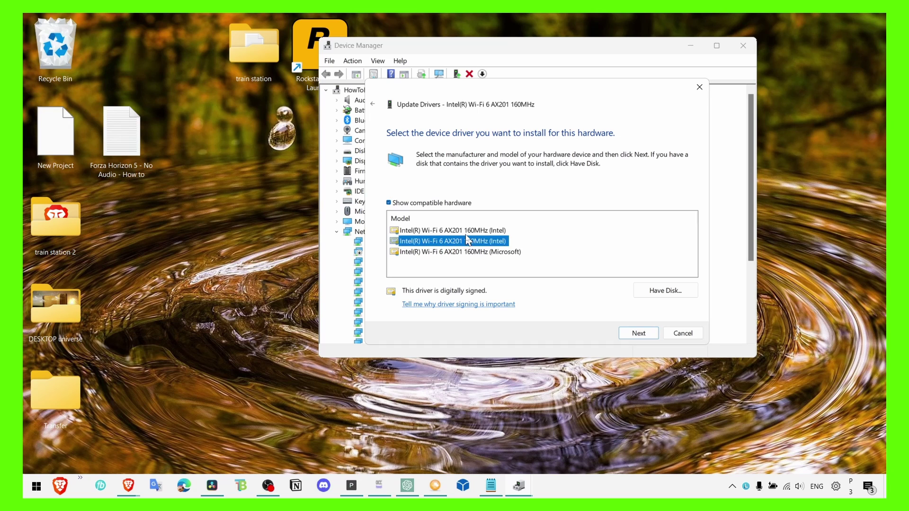
{"action": "left_click", "coordinate": [467, 252]}
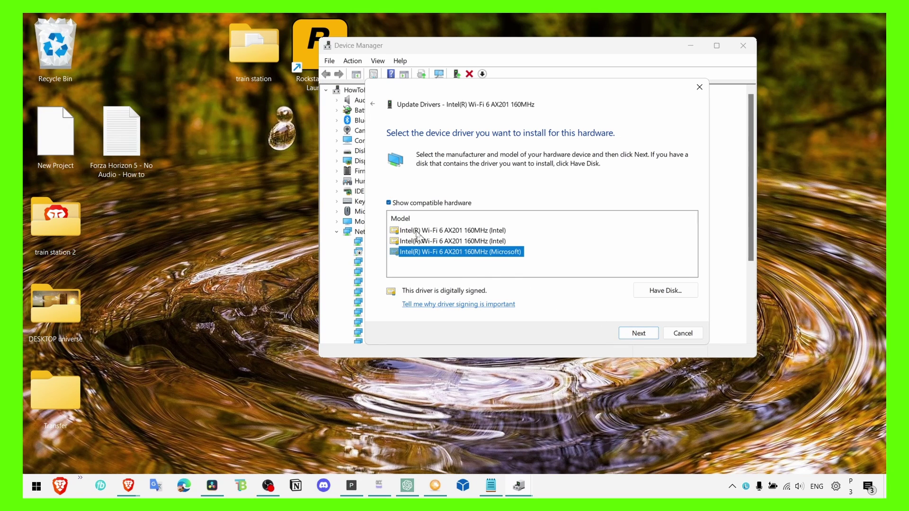
{"action": "left_click", "coordinate": [390, 204]}
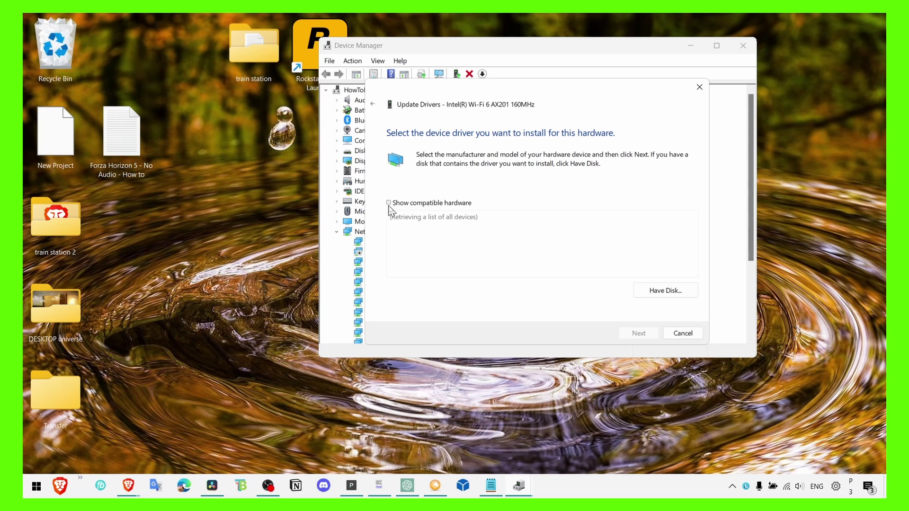
{"action": "left_click", "coordinate": [393, 204]}
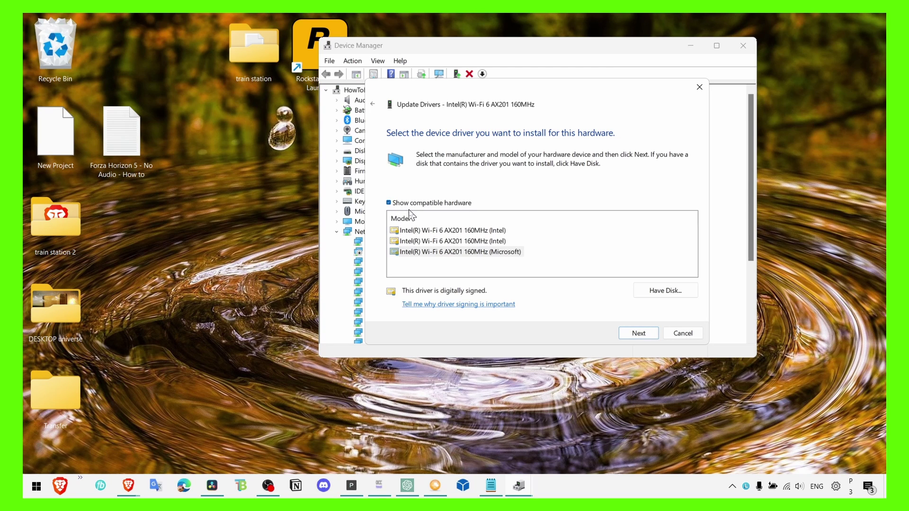
{"action": "left_click", "coordinate": [424, 232]}
{"action": "left_click", "coordinate": [427, 241]}
{"action": "left_click", "coordinate": [436, 253]}
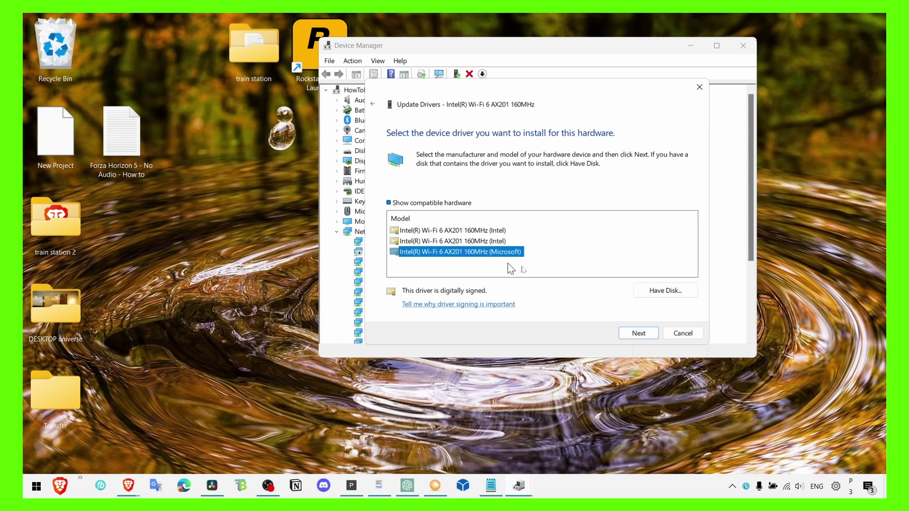
{"action": "left_click", "coordinate": [682, 336]}
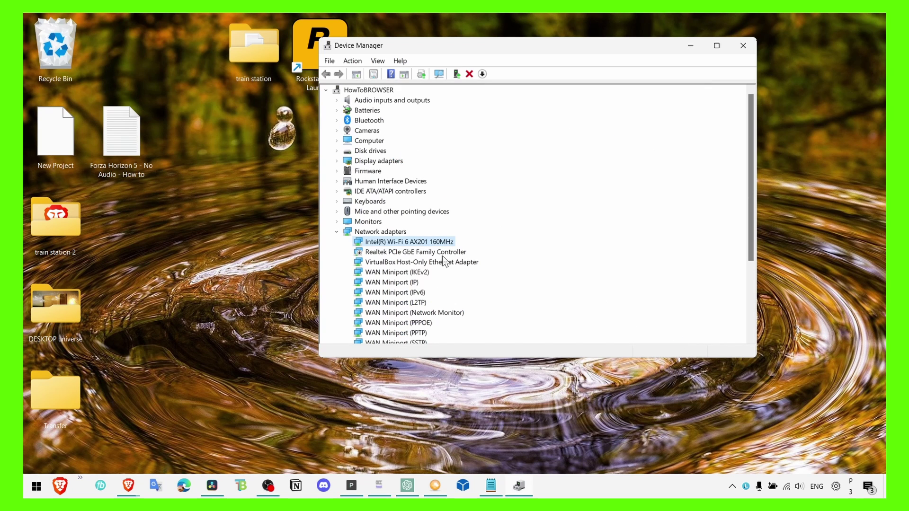
{"action": "scroll", "coordinate": [429, 254], "scroll_direction": "down", "scroll_amount": 2}
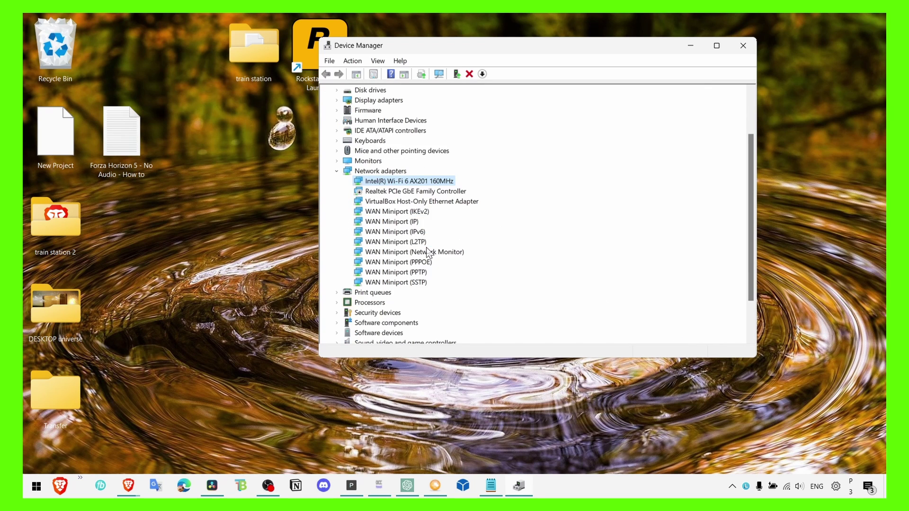
{"action": "right_click", "coordinate": [409, 184]}
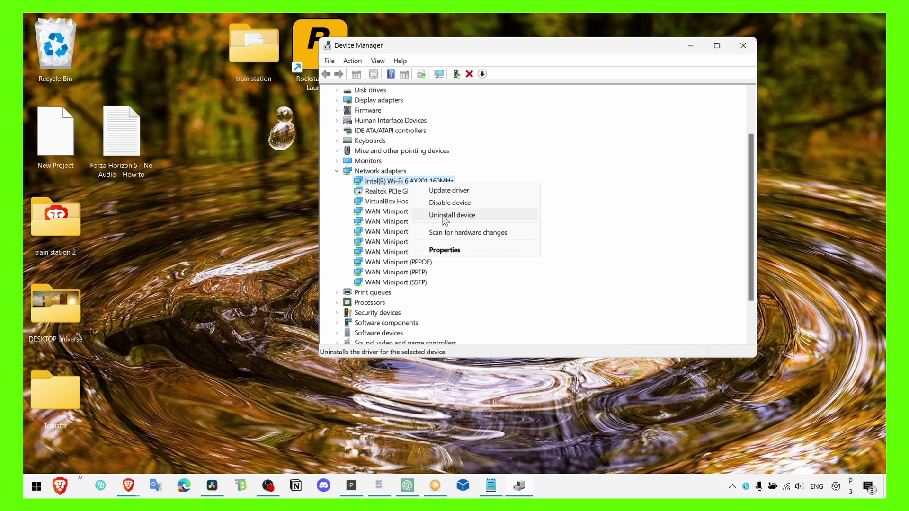
{"action": "left_click", "coordinate": [379, 191]}
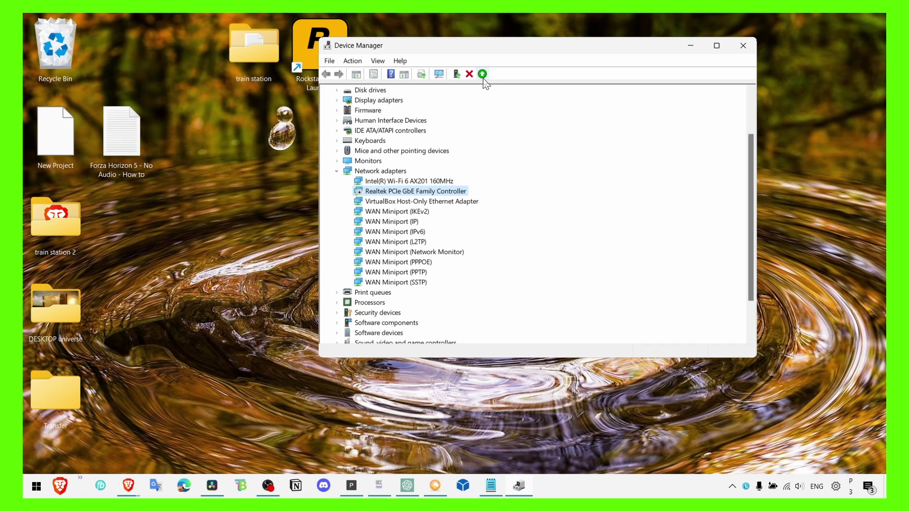
{"action": "left_click", "coordinate": [454, 74]}
{"action": "left_click", "coordinate": [699, 85]}
Close Device Manager and reach Advanced network settings through the network tray icon's Network & Internet settings
{"action": "left_click", "coordinate": [420, 182]}
{"action": "left_click", "coordinate": [743, 45]}
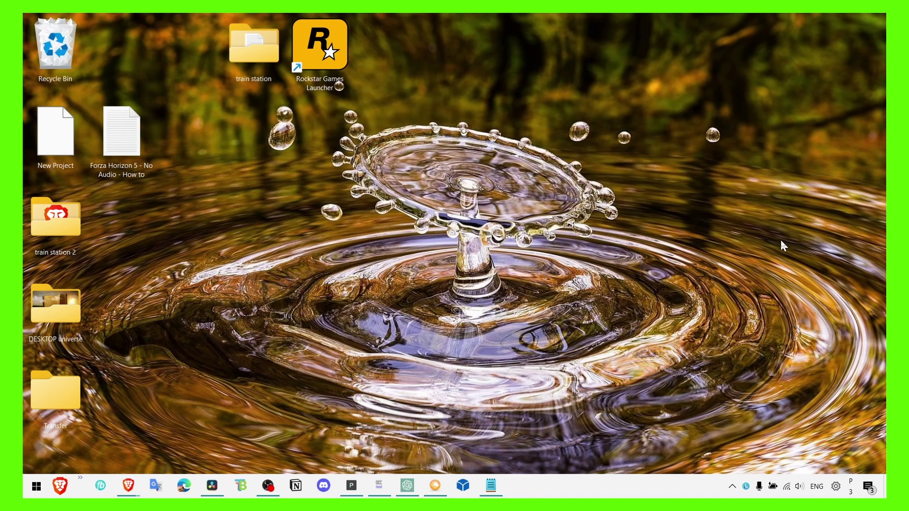
{"action": "right_click", "coordinate": [800, 487]}
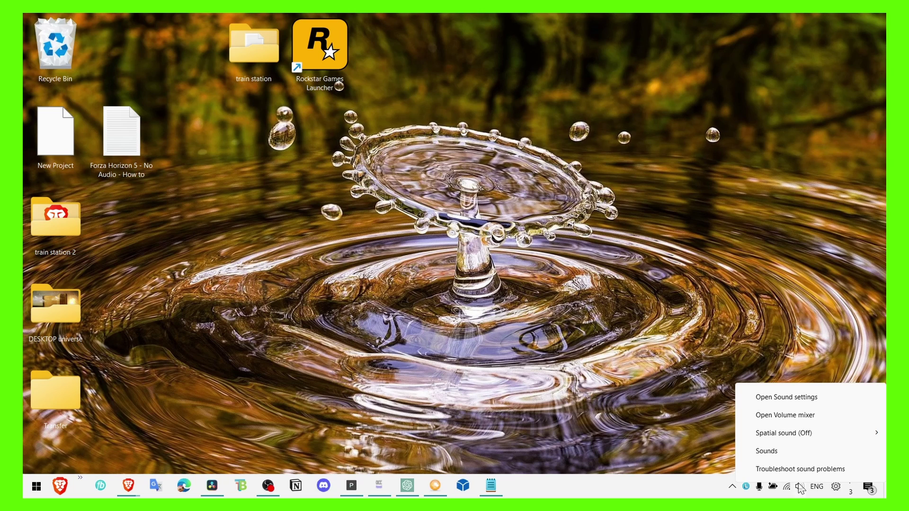
{"action": "right_click", "coordinate": [789, 489]}
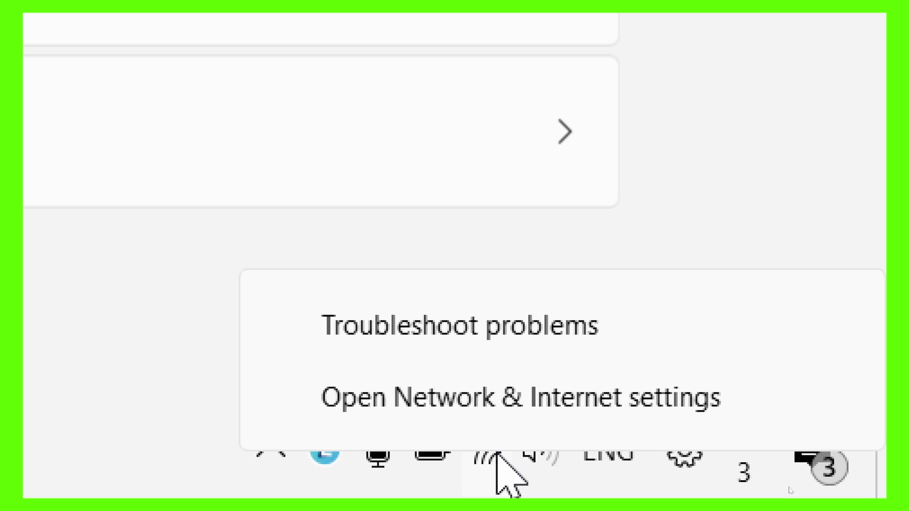
{"action": "left_click", "coordinate": [514, 400]}
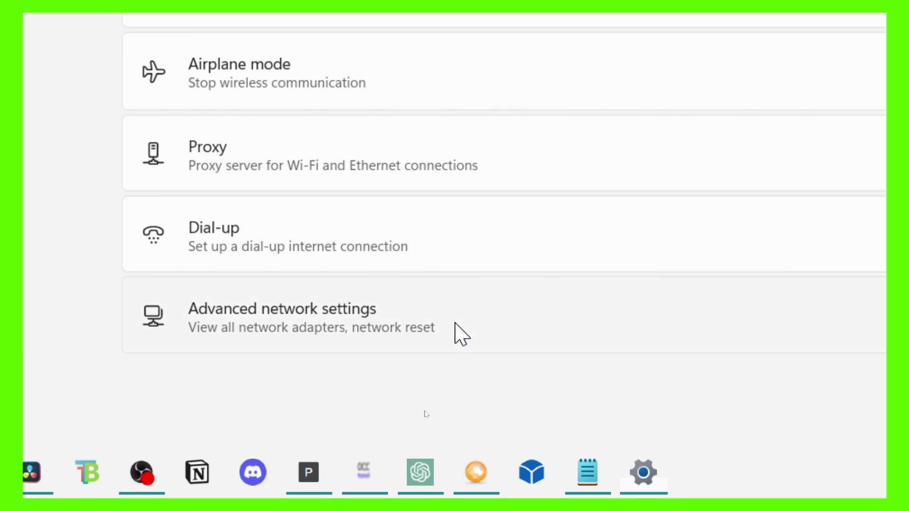
{"action": "left_click", "coordinate": [462, 333]}
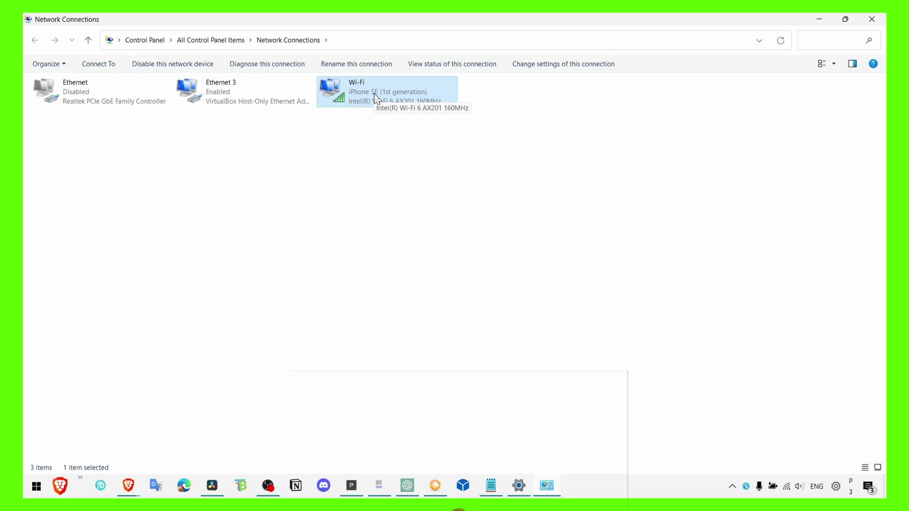
Open the Wi-Fi connection's properties and leave Internet Protocol Version 6 unchecked
{"action": "right_click", "coordinate": [374, 96]}
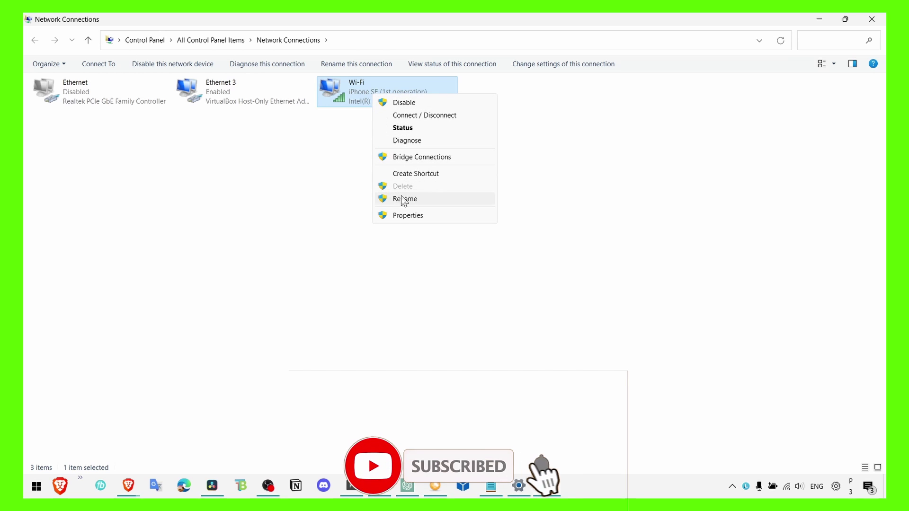
{"action": "left_click", "coordinate": [407, 216]}
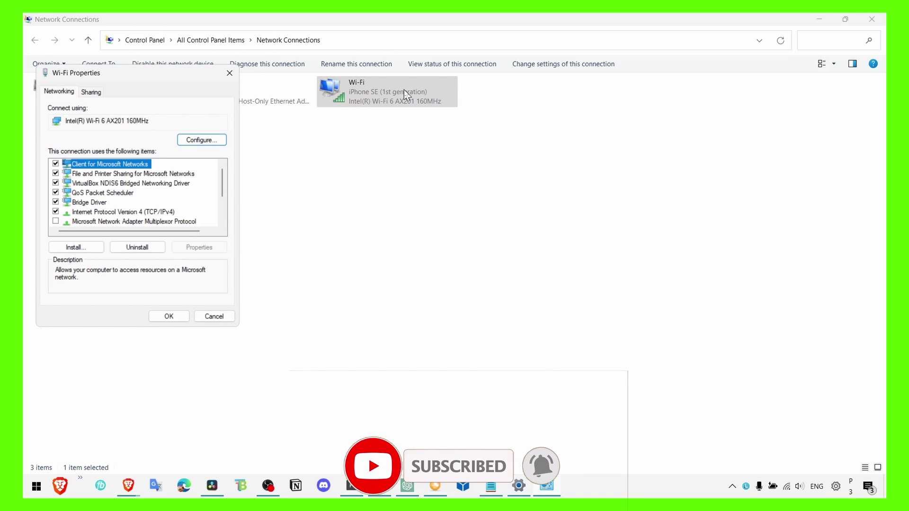
{"action": "left_click_drag", "start_coordinate": [198, 75], "coordinate": [366, 78]}
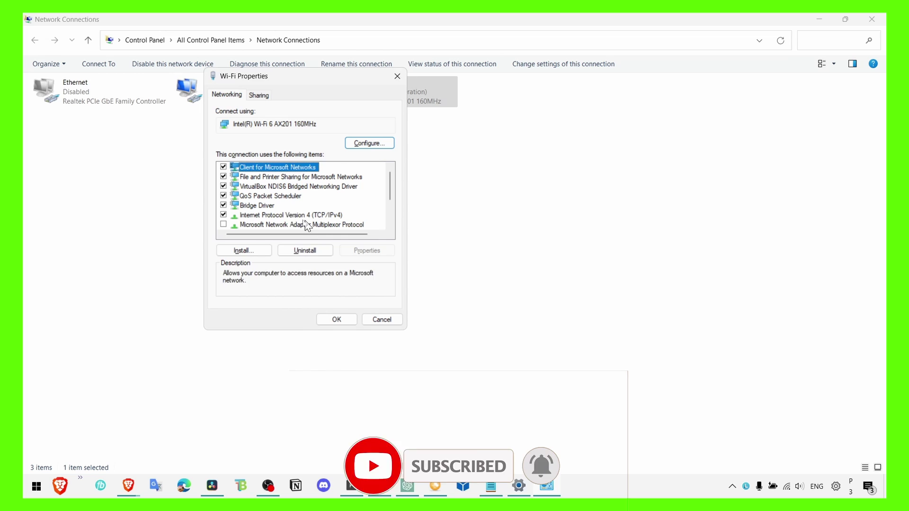
{"action": "left_click", "coordinate": [289, 215]}
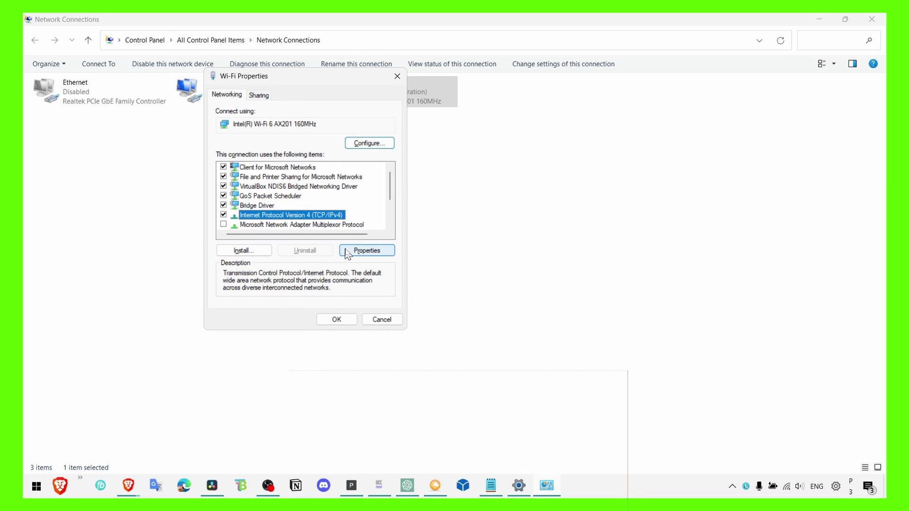
{"action": "scroll", "coordinate": [305, 217], "scroll_direction": "down", "scroll_amount": 2}
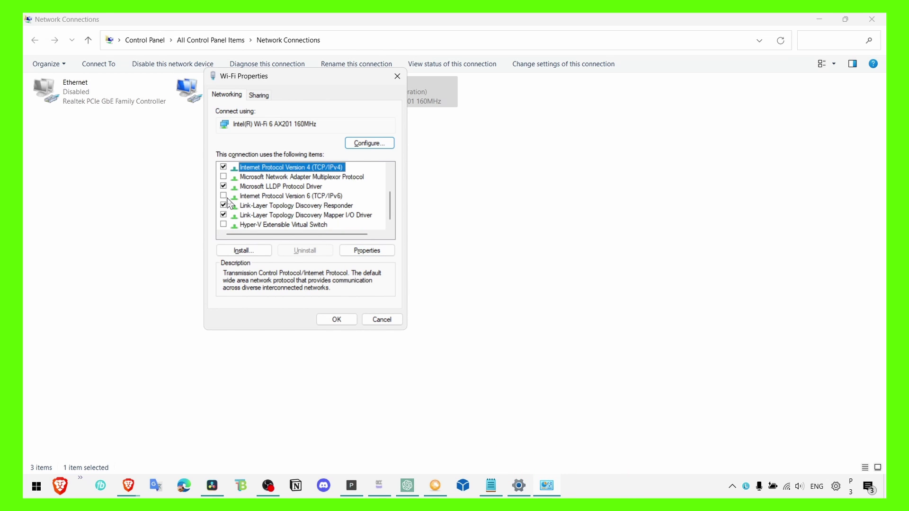
{"action": "left_click", "coordinate": [224, 196]}
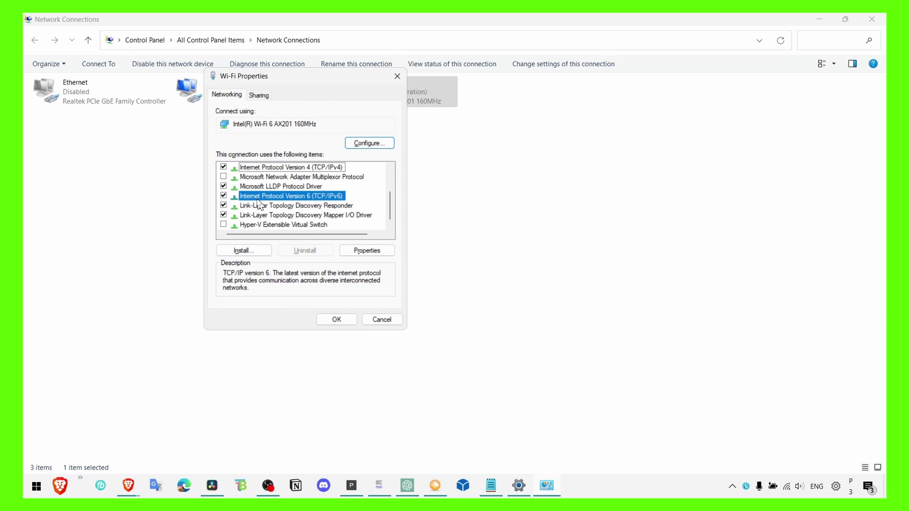
{"action": "left_click", "coordinate": [223, 196]}
Open the Internet Protocol Version 4 (TCP/IPv4) properties for the Wi-Fi connection
{"action": "scroll", "coordinate": [332, 220], "scroll_direction": "up", "scroll_amount": 2}
{"action": "scroll", "coordinate": [331, 220], "scroll_direction": "down", "scroll_amount": 2}
{"action": "scroll", "coordinate": [263, 199], "scroll_direction": "up", "scroll_amount": 1}
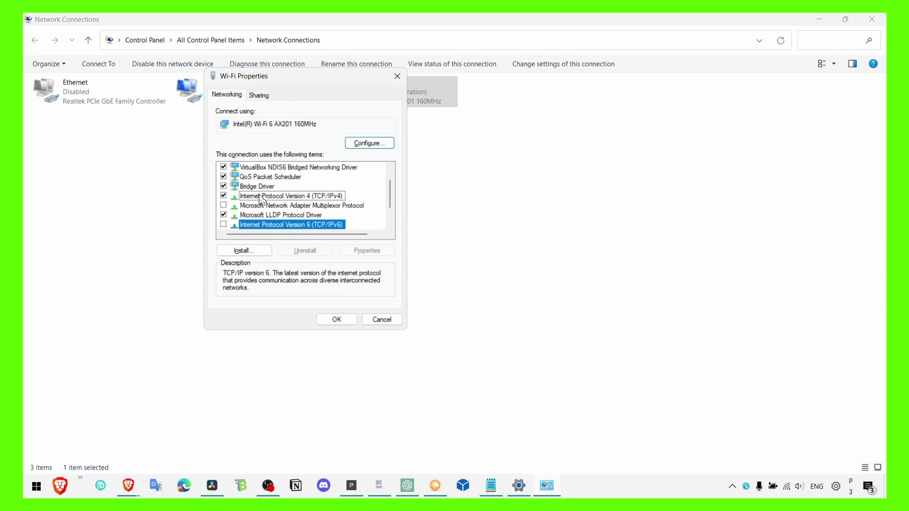
{"action": "left_click", "coordinate": [263, 196]}
{"action": "left_click", "coordinate": [367, 251]}
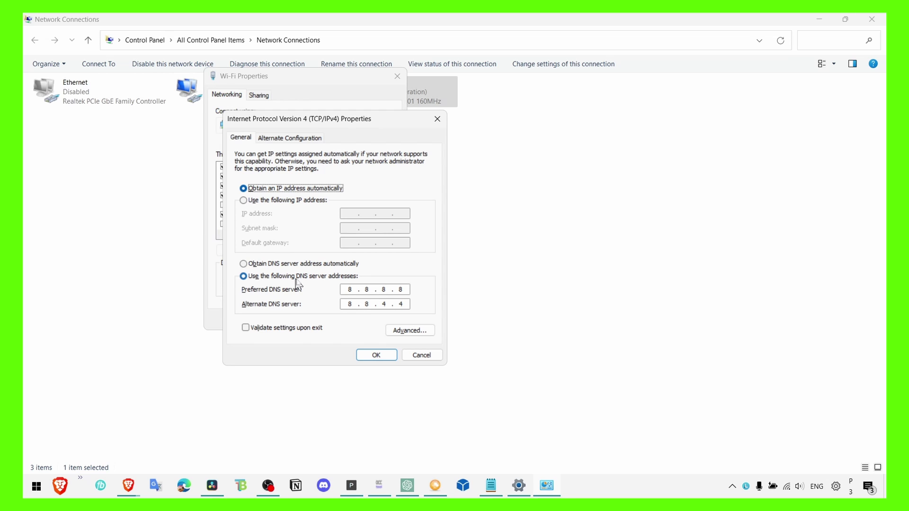
Confirm IPv4 DNS servers 8.8.8.8 and 8.8.4.4, then close Wi-Fi Properties and Network Connections
{"action": "left_click", "coordinate": [348, 291]}
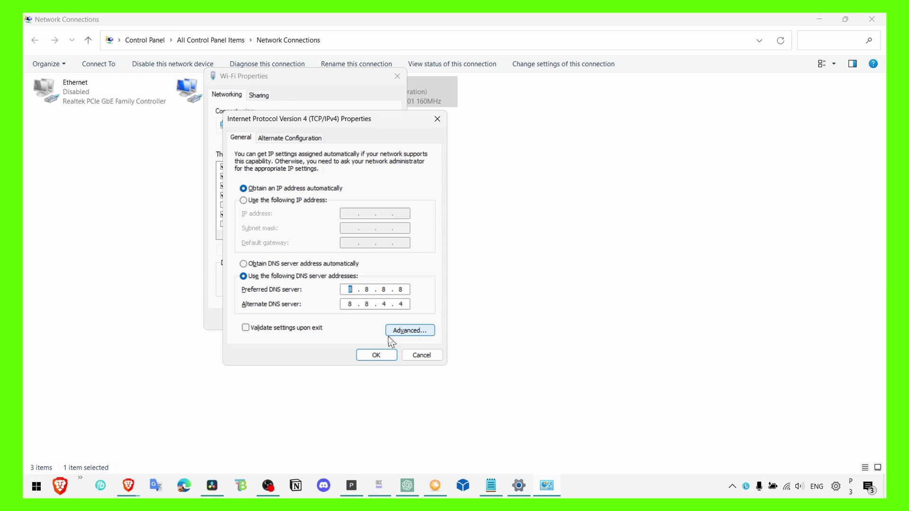
{"action": "left_click", "coordinate": [376, 355]}
{"action": "left_click", "coordinate": [357, 326]}
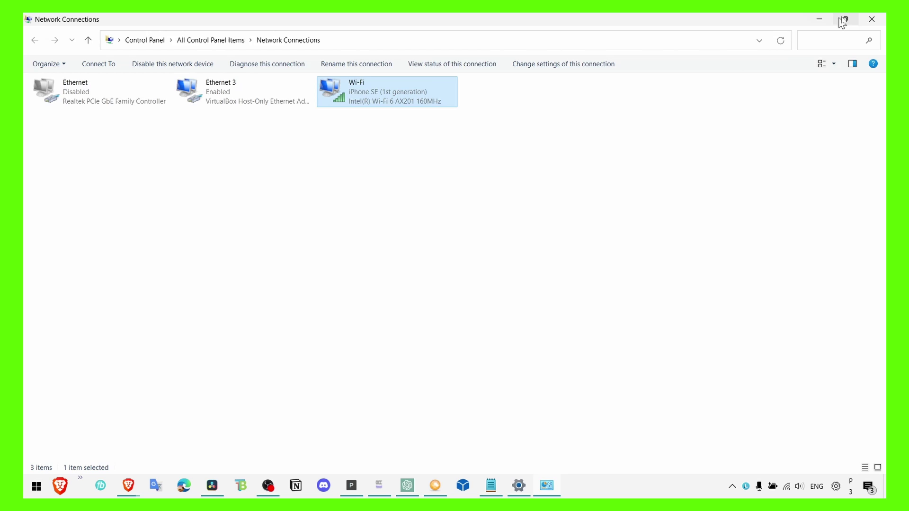
{"action": "left_click", "coordinate": [872, 19]}
Minimize Settings and reach the optional driver updates list via a 'windows' search for Windows Update
{"action": "left_click", "coordinate": [822, 21]}
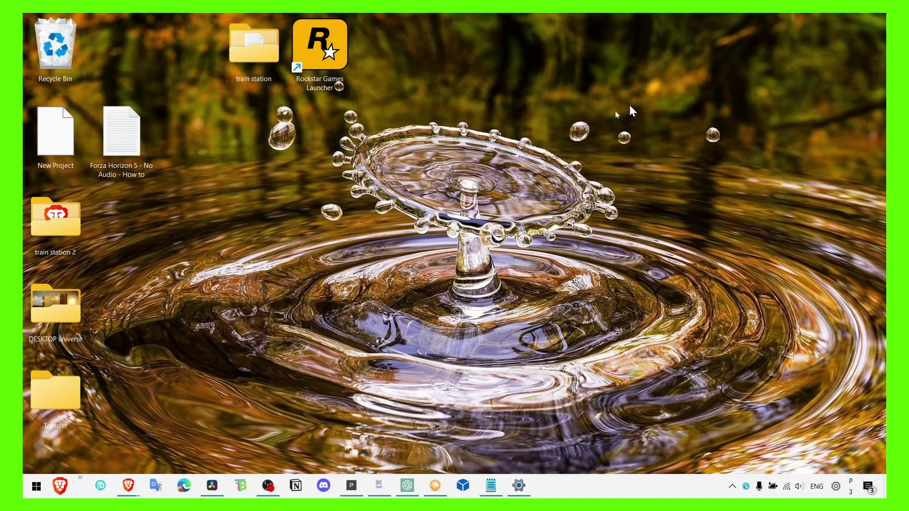
{"action": "key", "text": "super+s"}
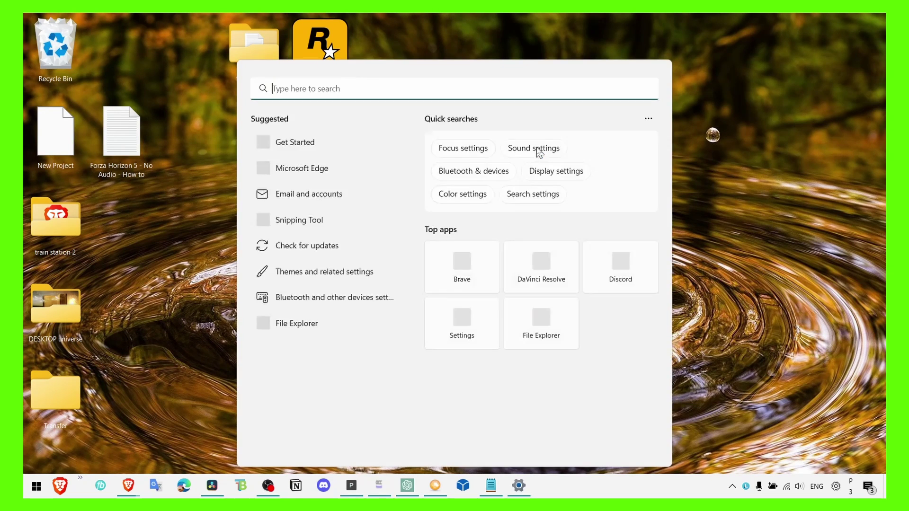
{"action": "type", "text": "windows"}
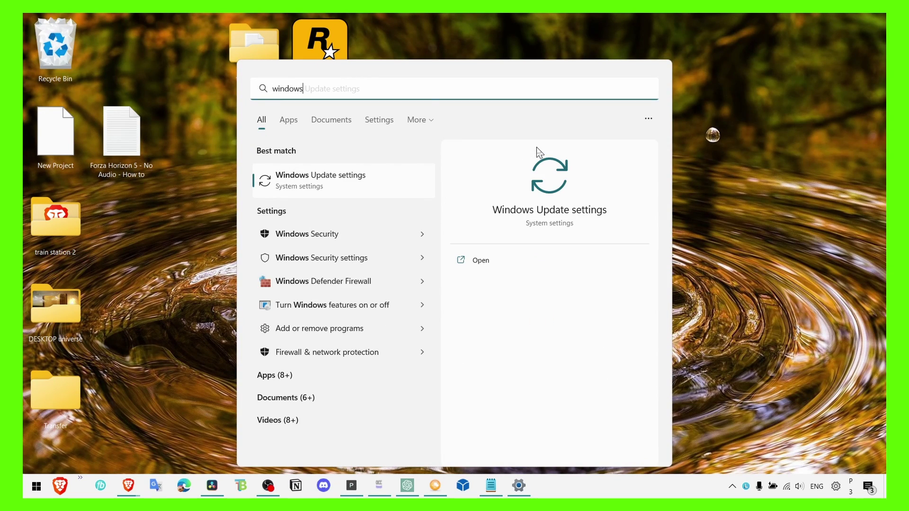
{"action": "left_click", "coordinate": [343, 170]}
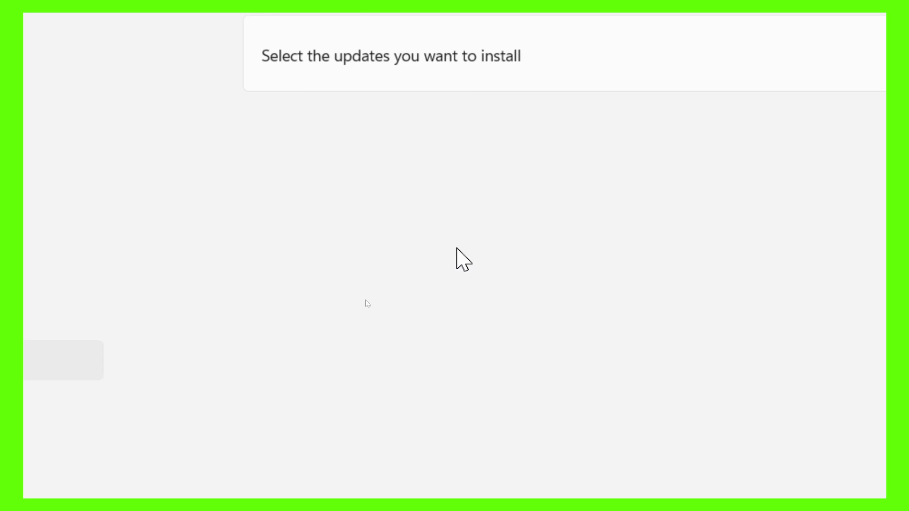
{"action": "left_click", "coordinate": [298, 161]}
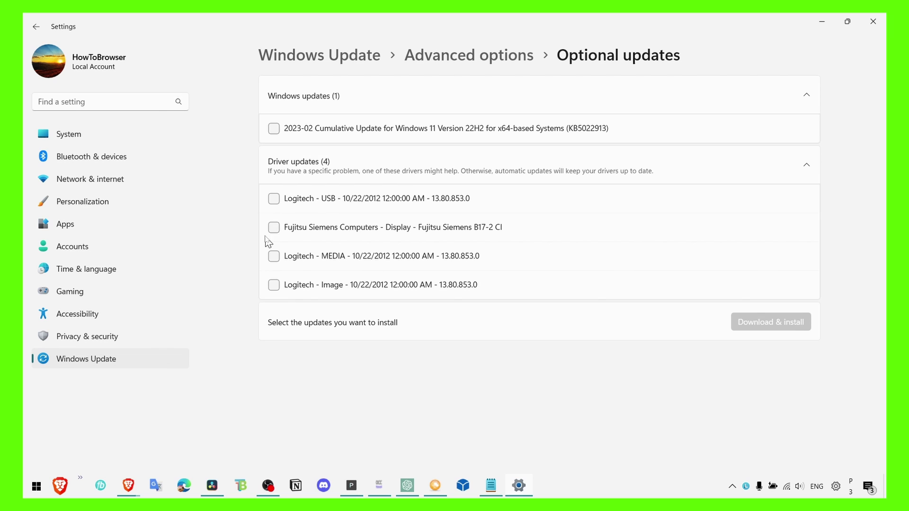
Tick the Logitech USB, Fujitsu Siemens display, Logitech MEDIA and Logitech Image driver updates, then close Settings
{"action": "left_click", "coordinate": [278, 199]}
{"action": "left_click", "coordinate": [273, 228]}
{"action": "left_click", "coordinate": [274, 257]}
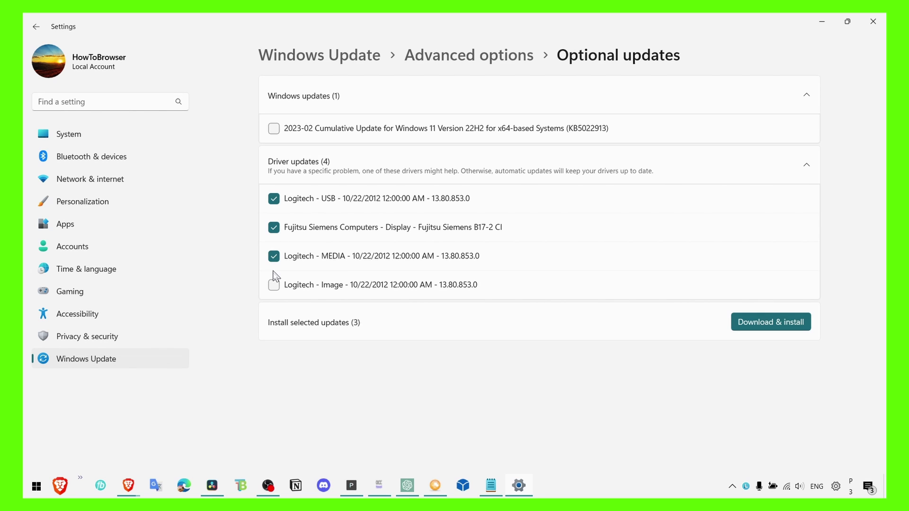
{"action": "left_click", "coordinate": [274, 285]}
{"action": "left_click", "coordinate": [872, 24]}
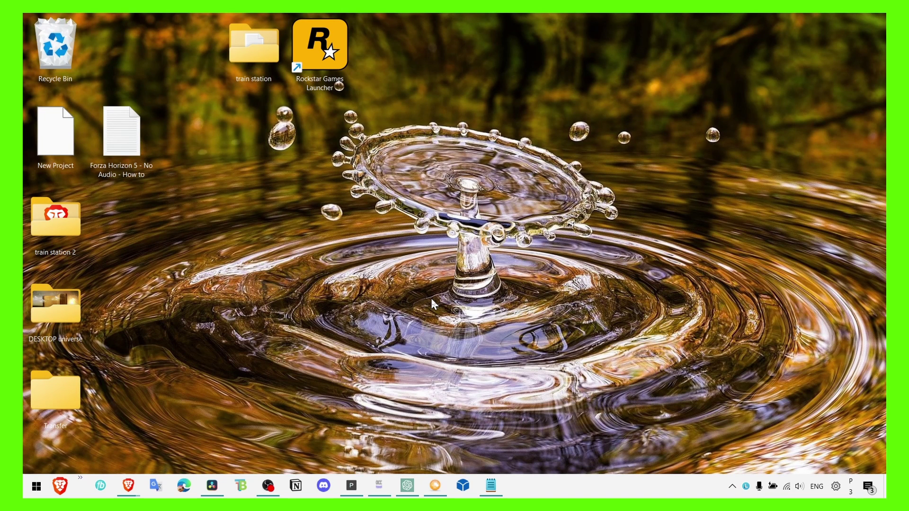